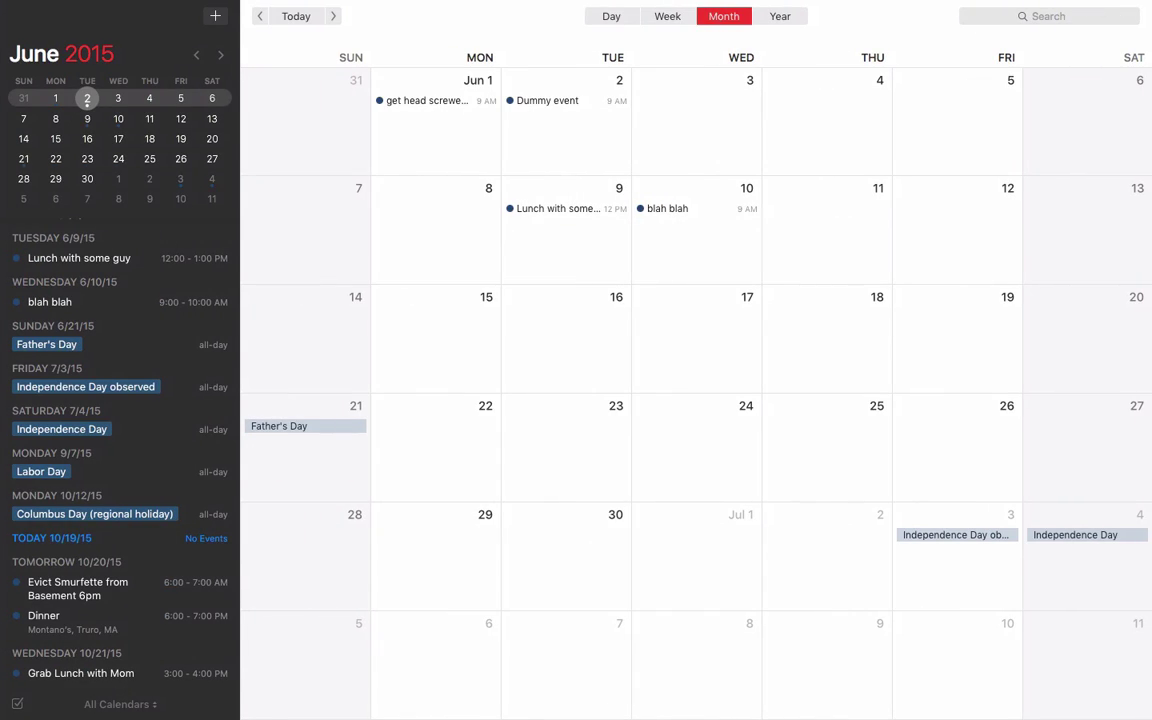
Browse the event list forward past October and back to June 2015, and return the calendar to today.
click(294, 17)
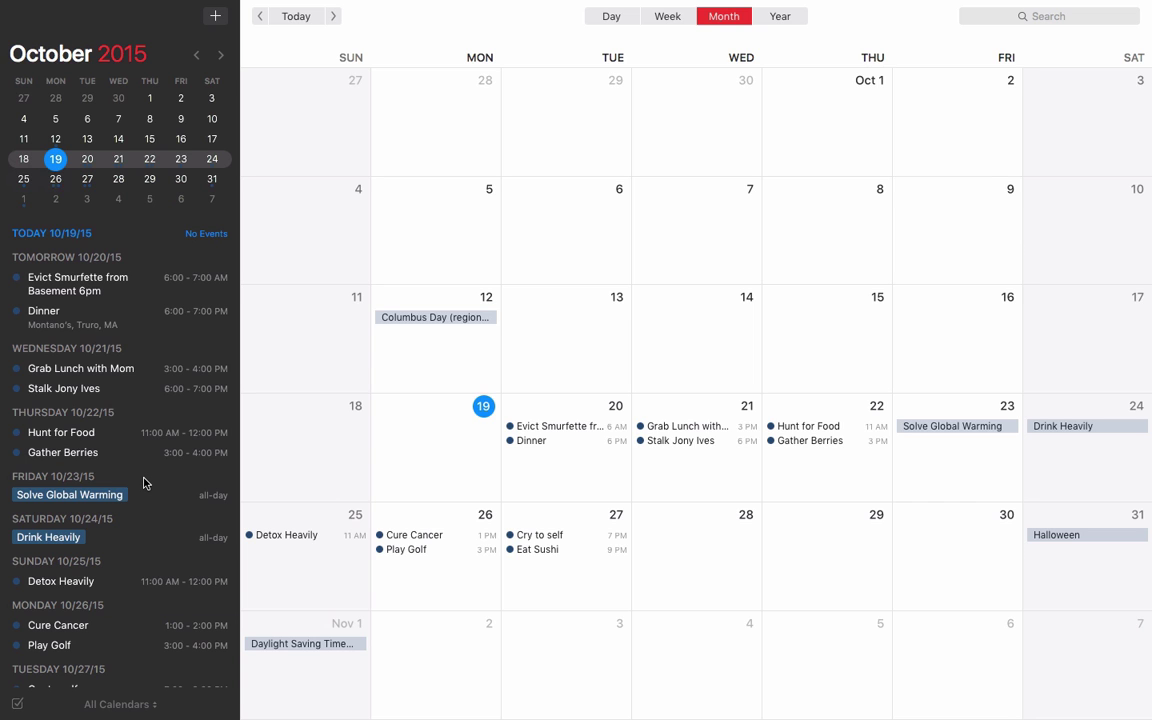
scroll(143, 483, down, 5)
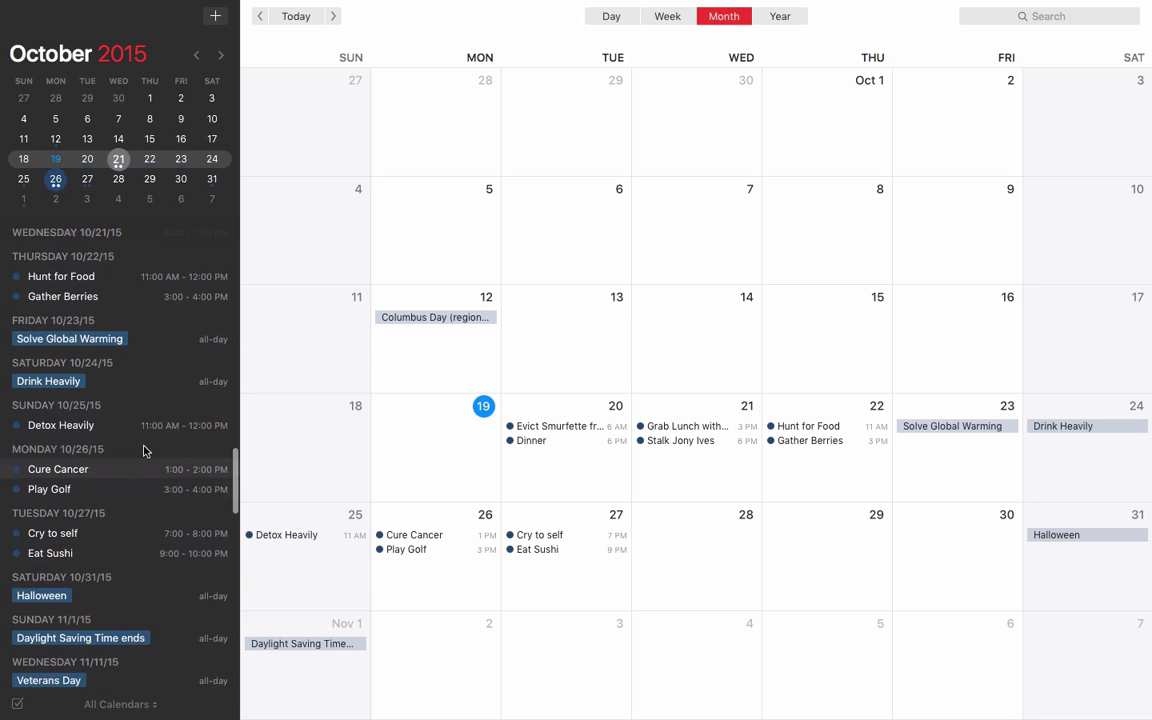
scroll(98, 460, down, 3)
scroll(97, 473, down, 6)
scroll(96, 472, up, 14)
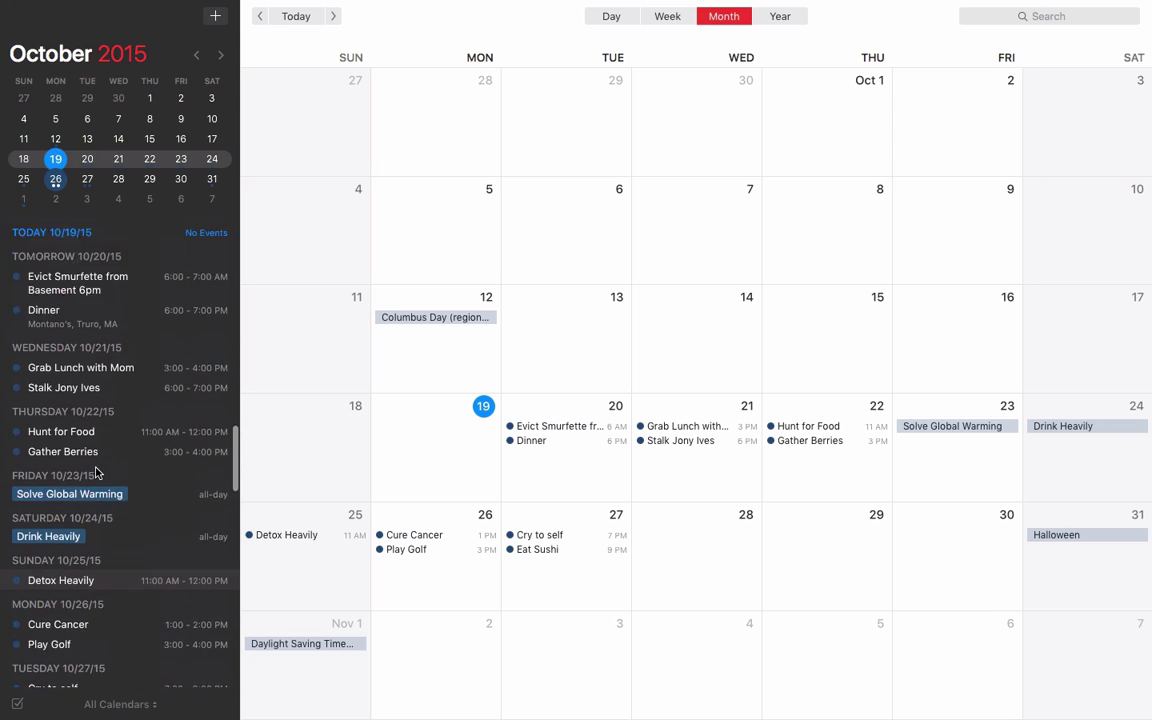
scroll(96, 472, up, 8)
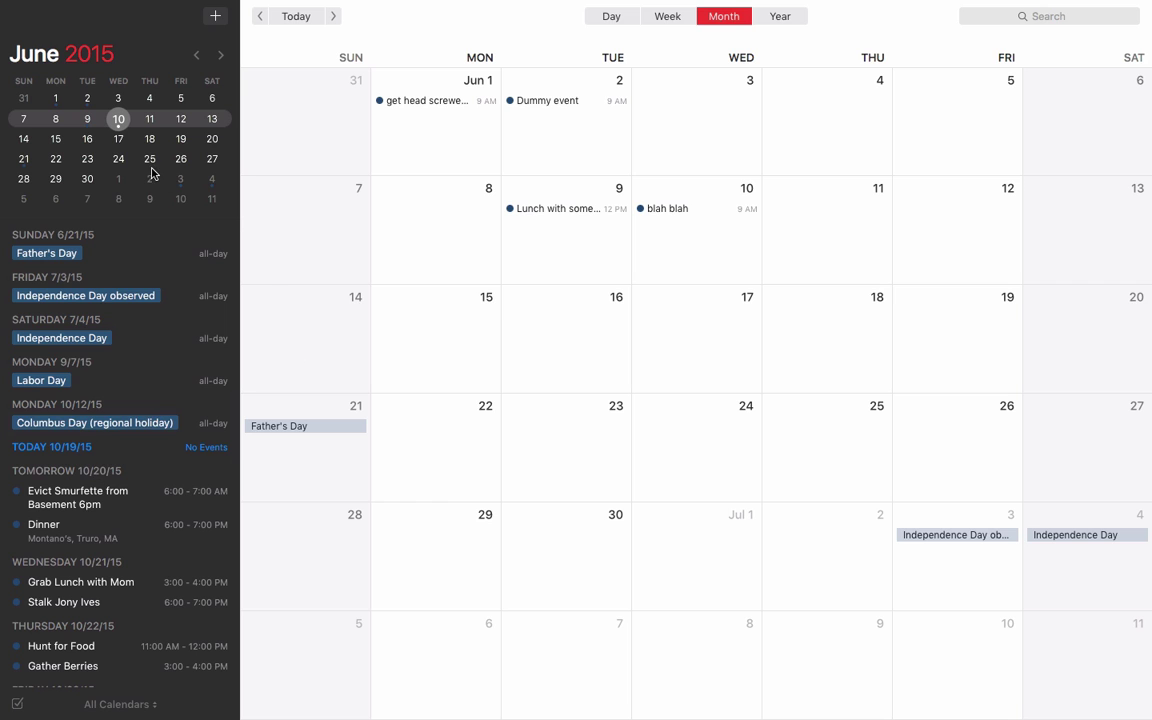
click(302, 14)
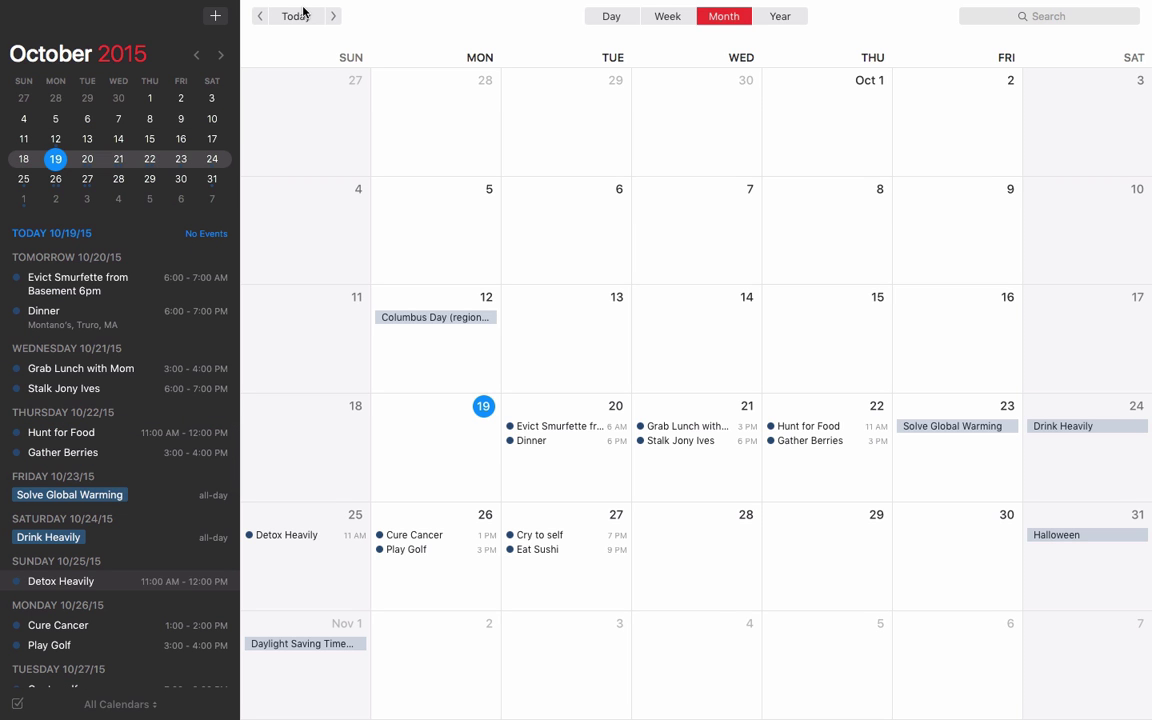
Look through the month calendar ahead to January 2016 and return to today's date.
scroll(478, 435, down, 10)
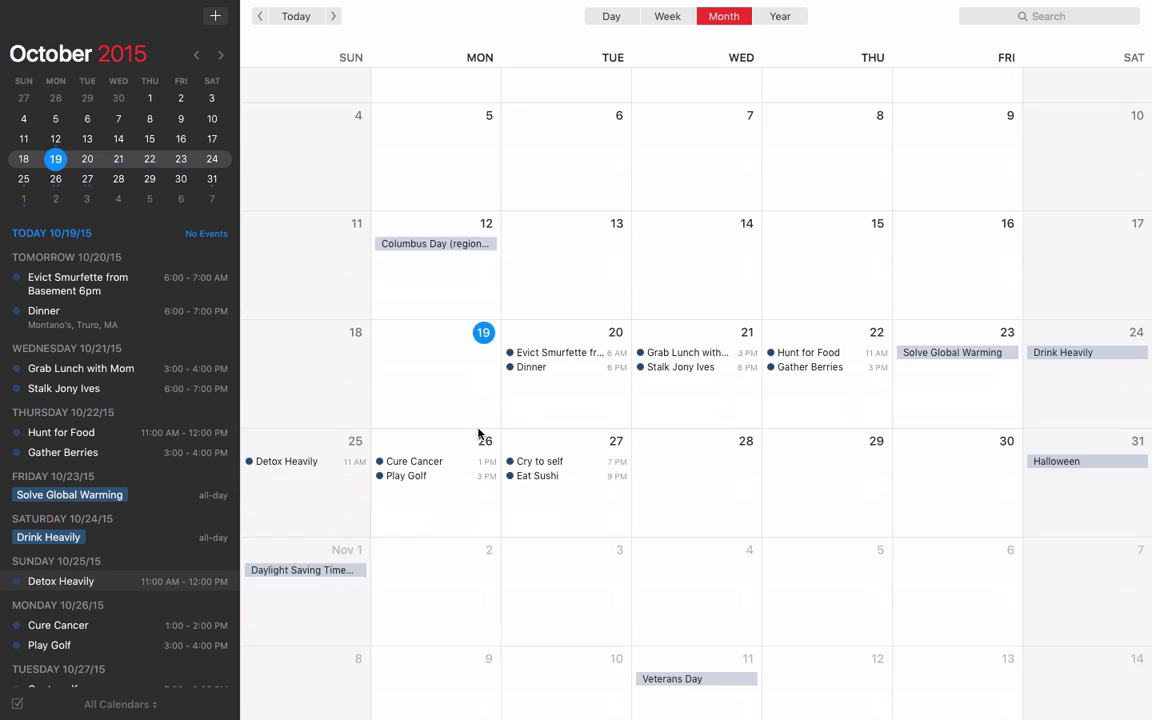
scroll(478, 435, down, 5)
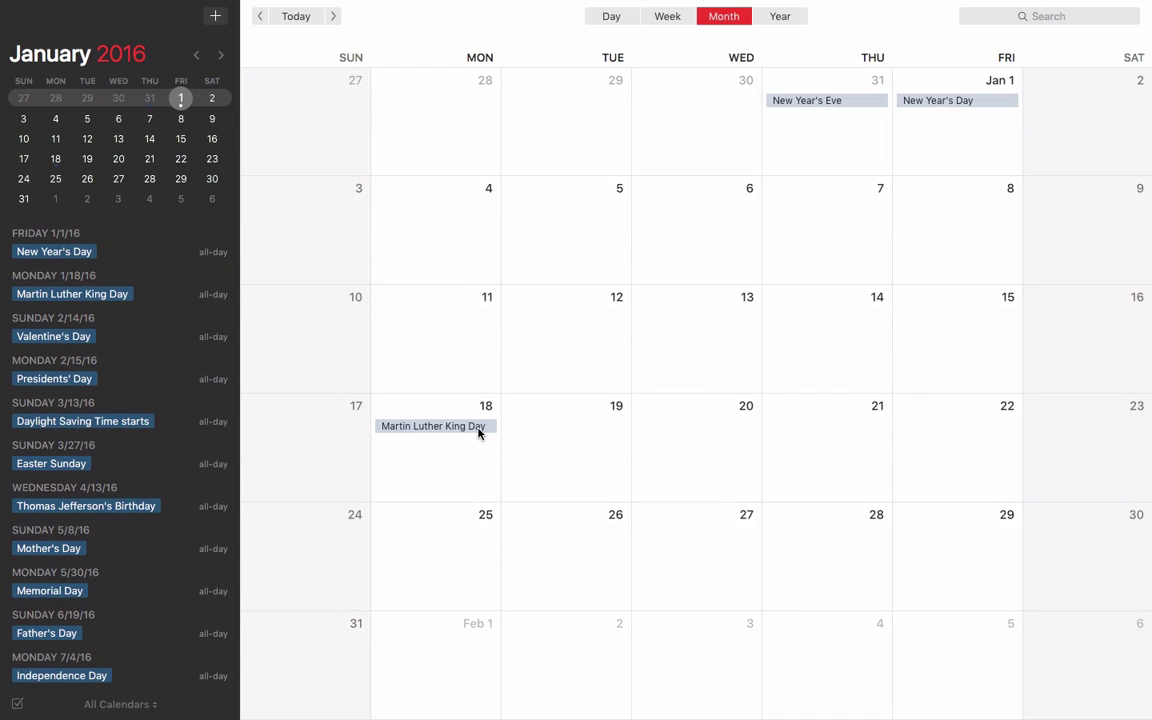
key(super+t)
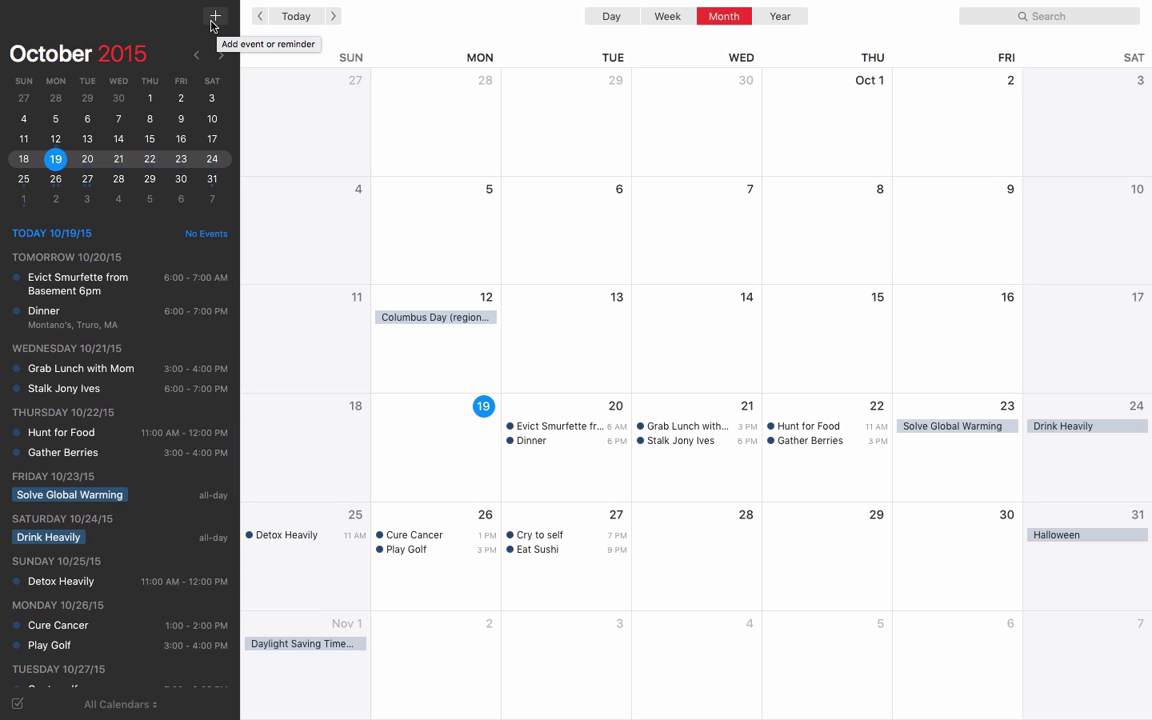
Add an event for dinner with the named guest today at 9pm at Blackfish, Truro, MA, using a natural-language entry.
click(211, 21)
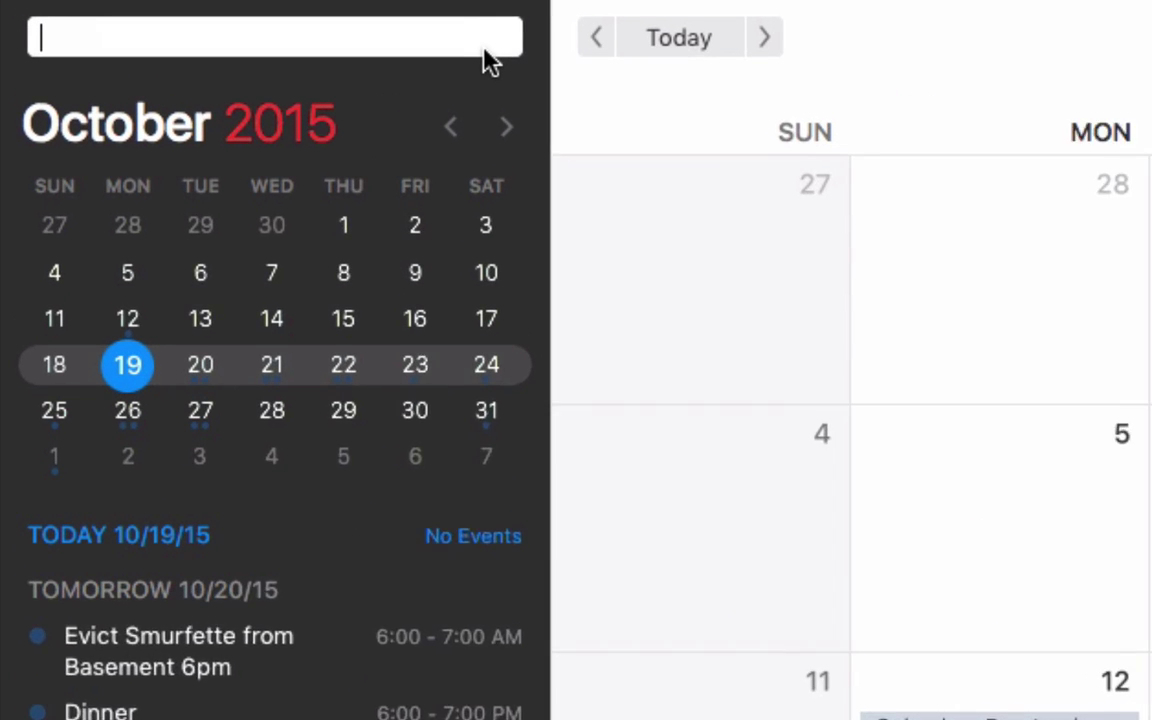
text(Di)
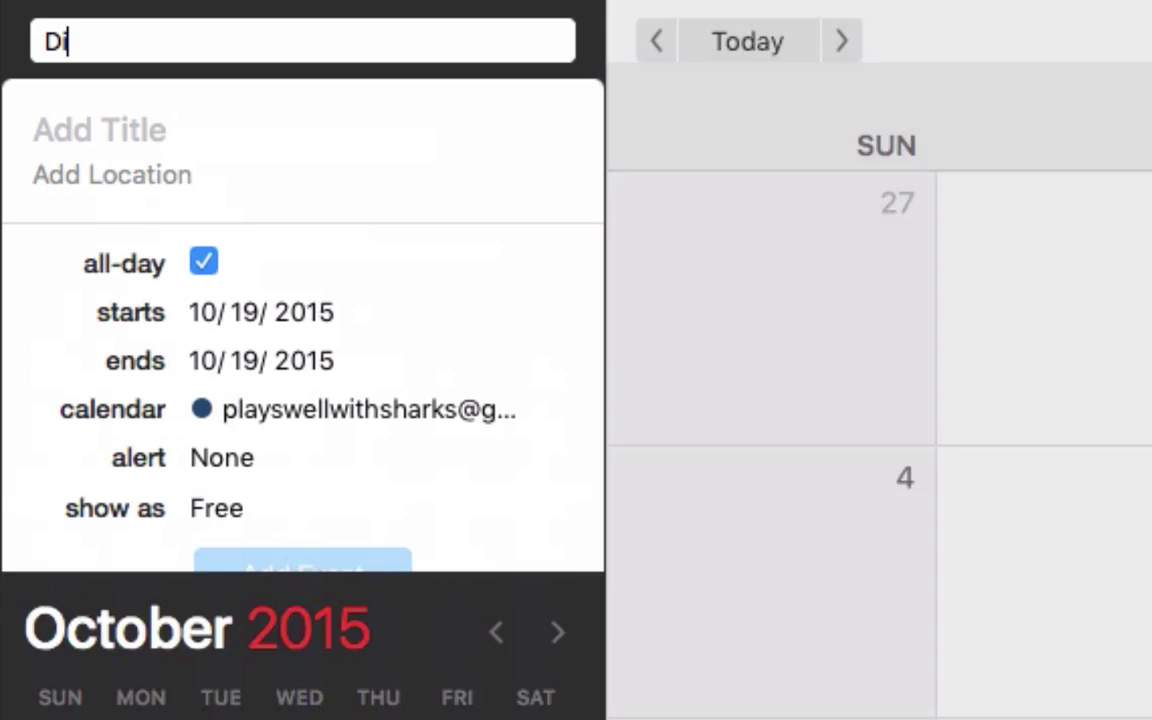
text(nner with Bob)
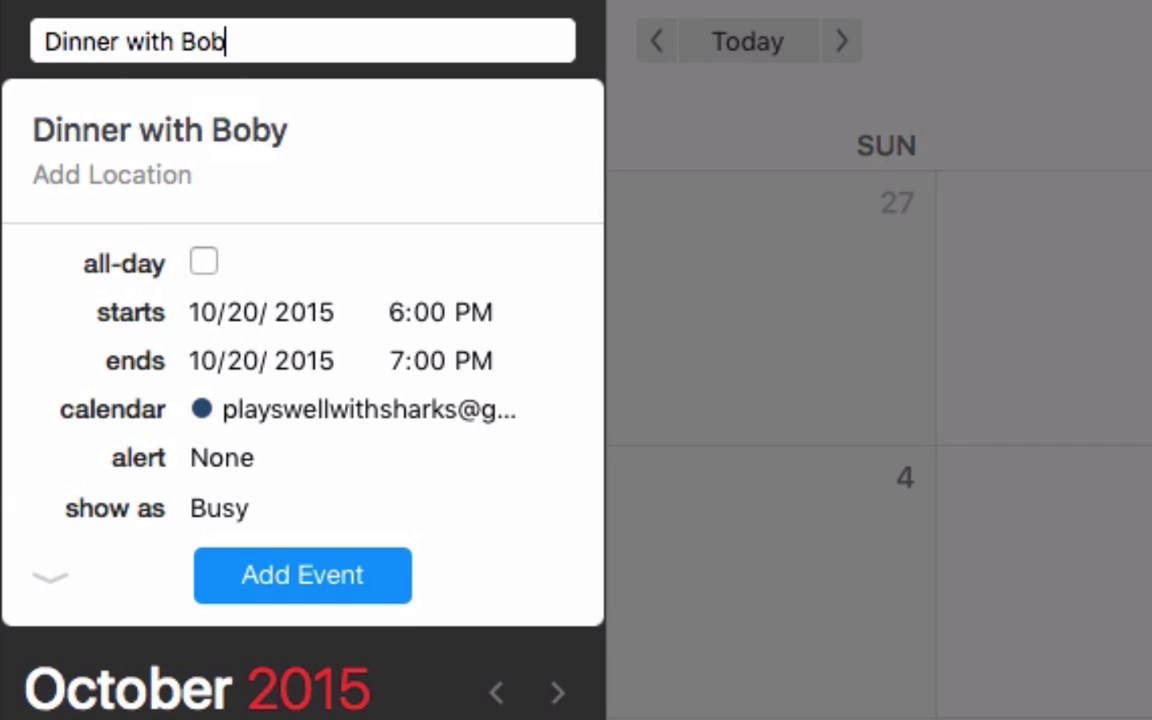
text(by today at )
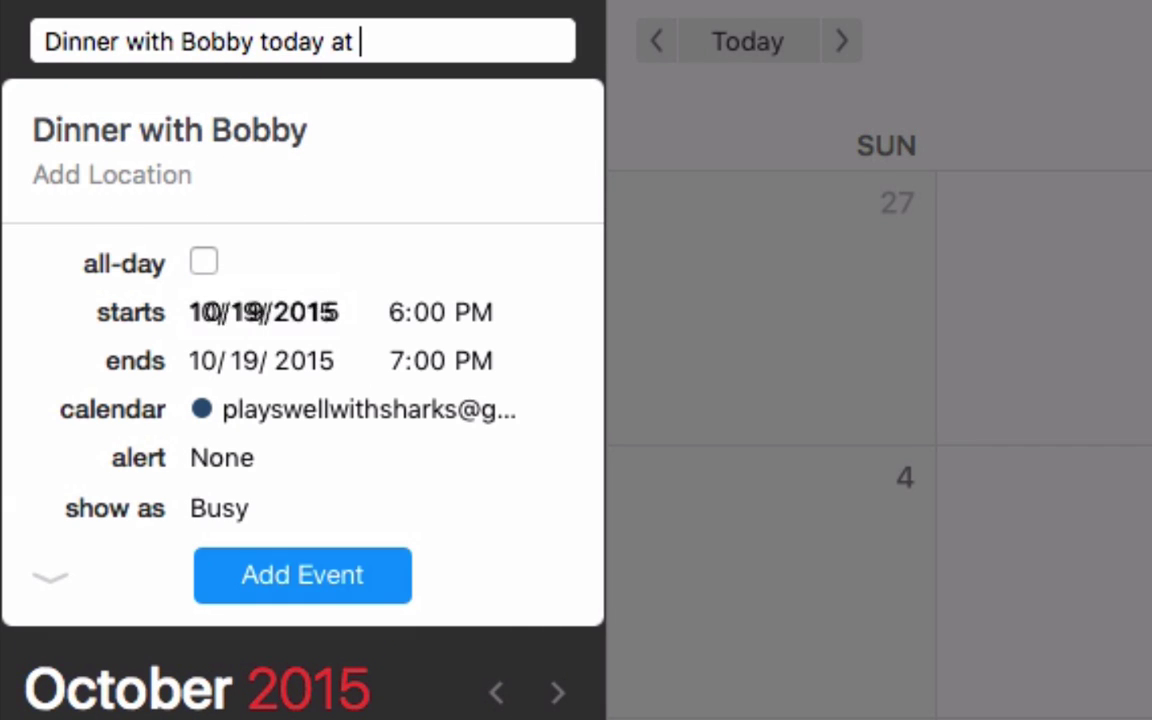
text(9pm at )
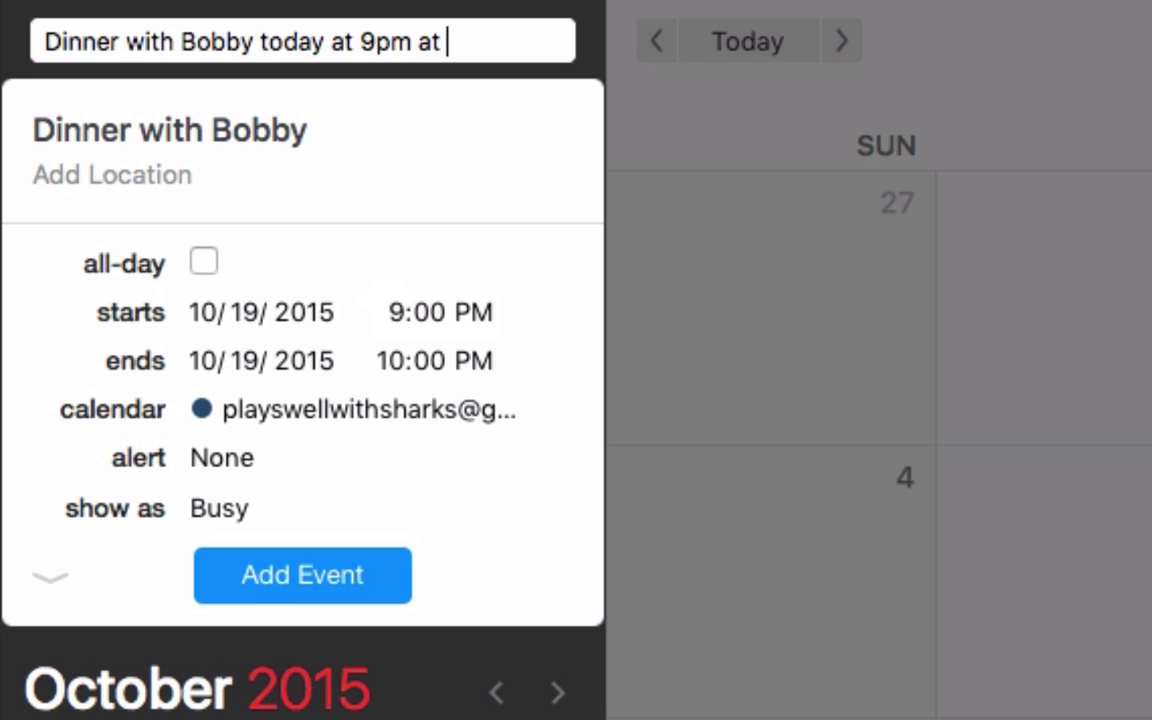
text(Blackfish, Truro, M)
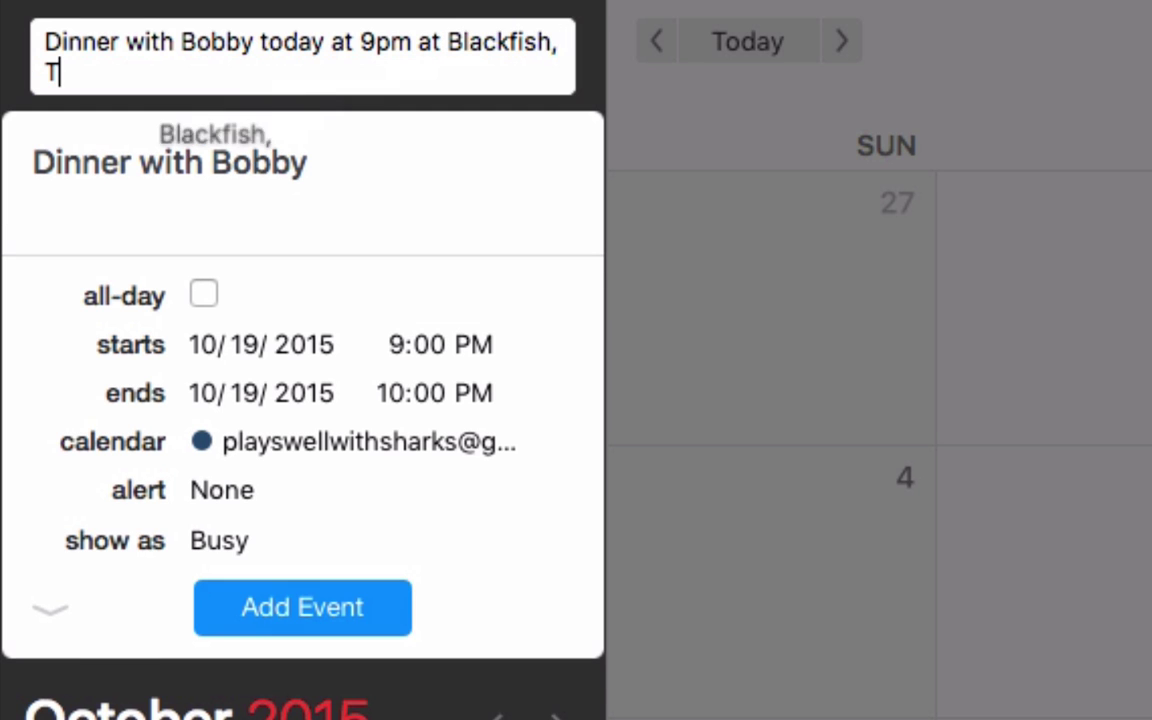
text(A)
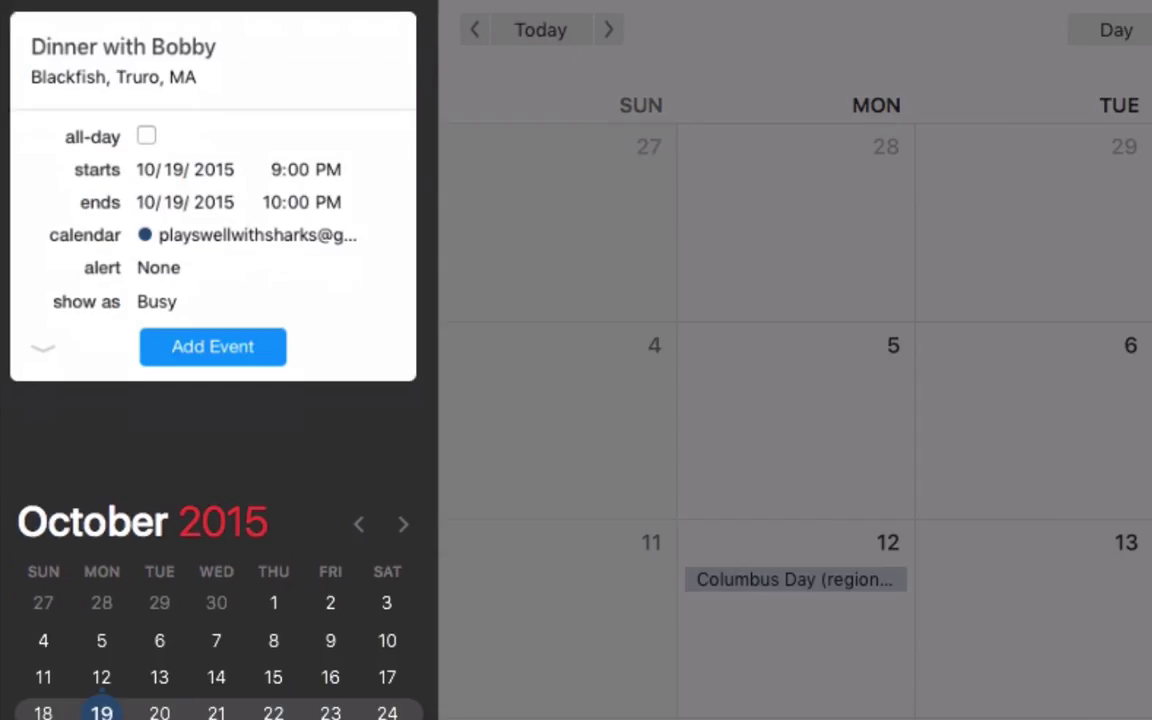
key(Return)
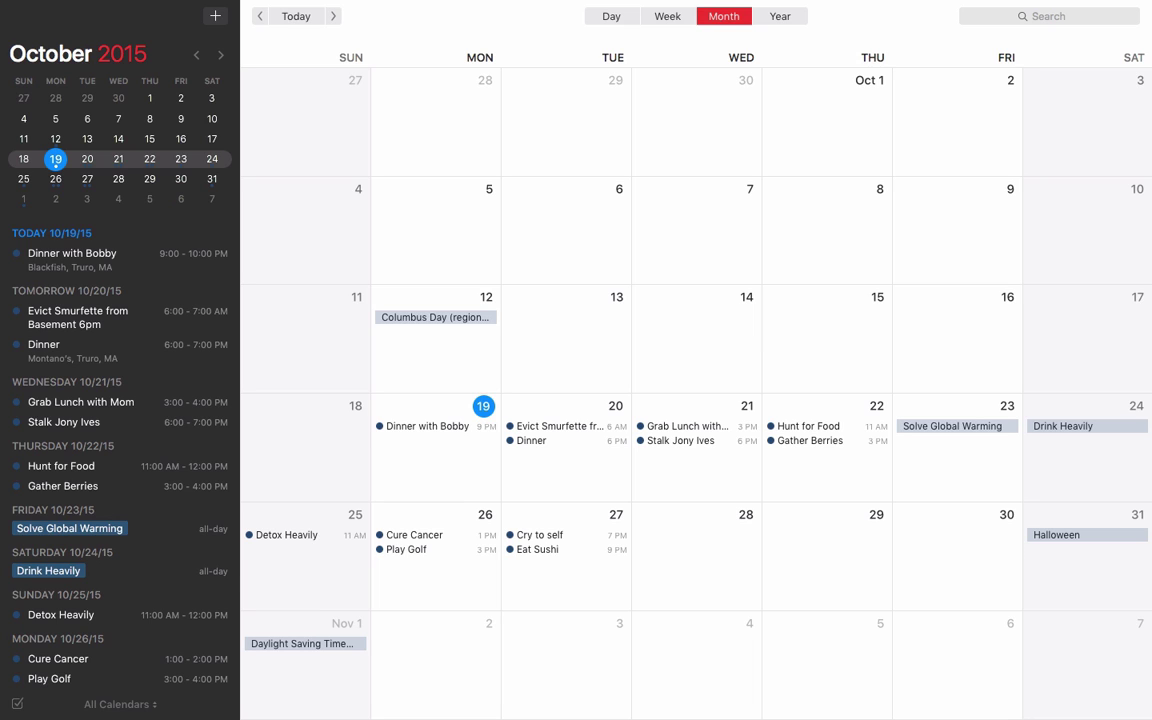
Open the new dinner event on October 19, examine its map and expanded details including notes, and close it.
click(417, 431)
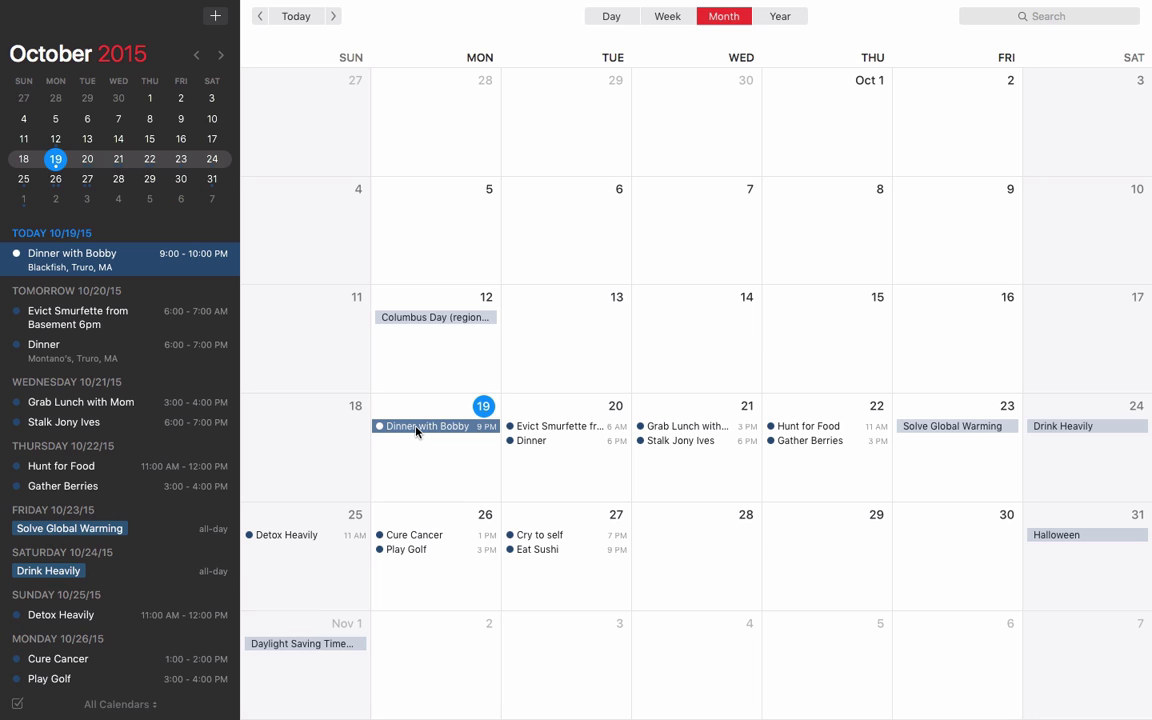
double_click(417, 431)
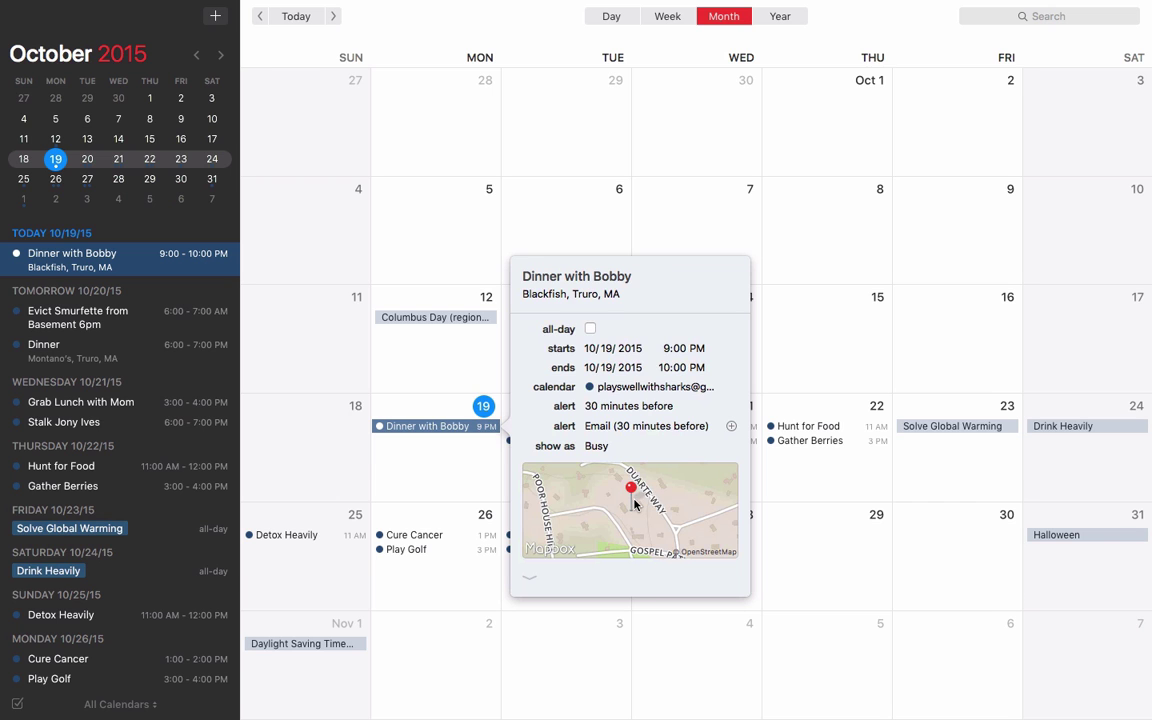
click(633, 504)
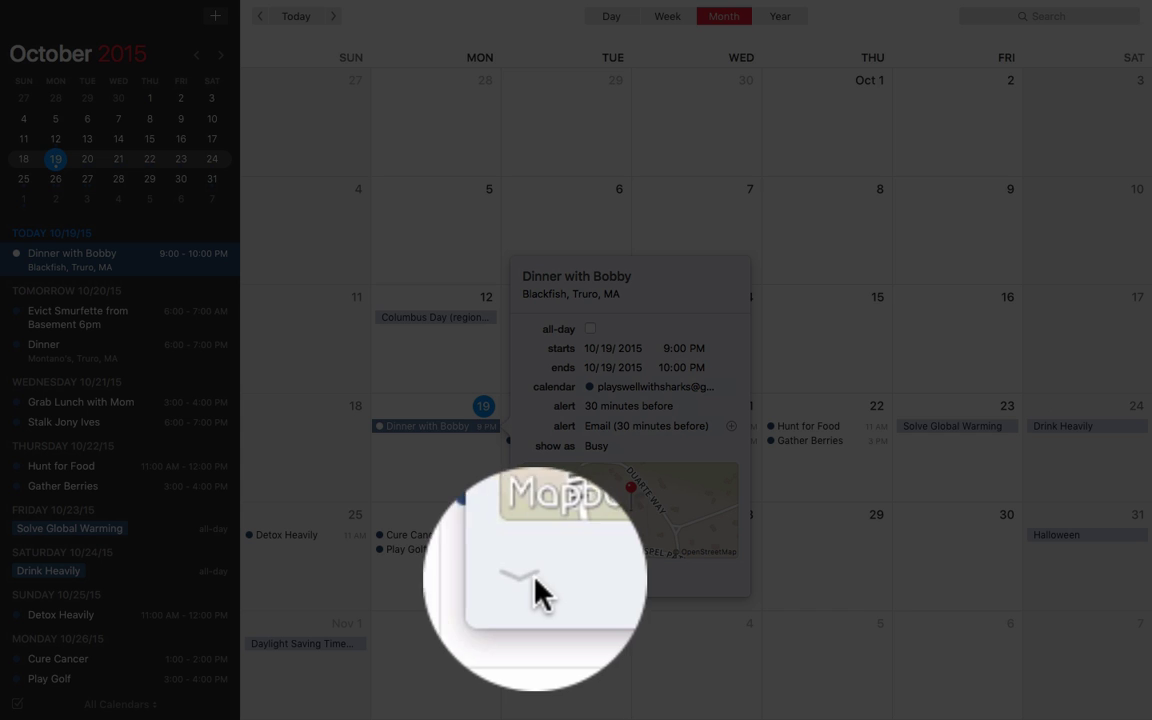
click(533, 575)
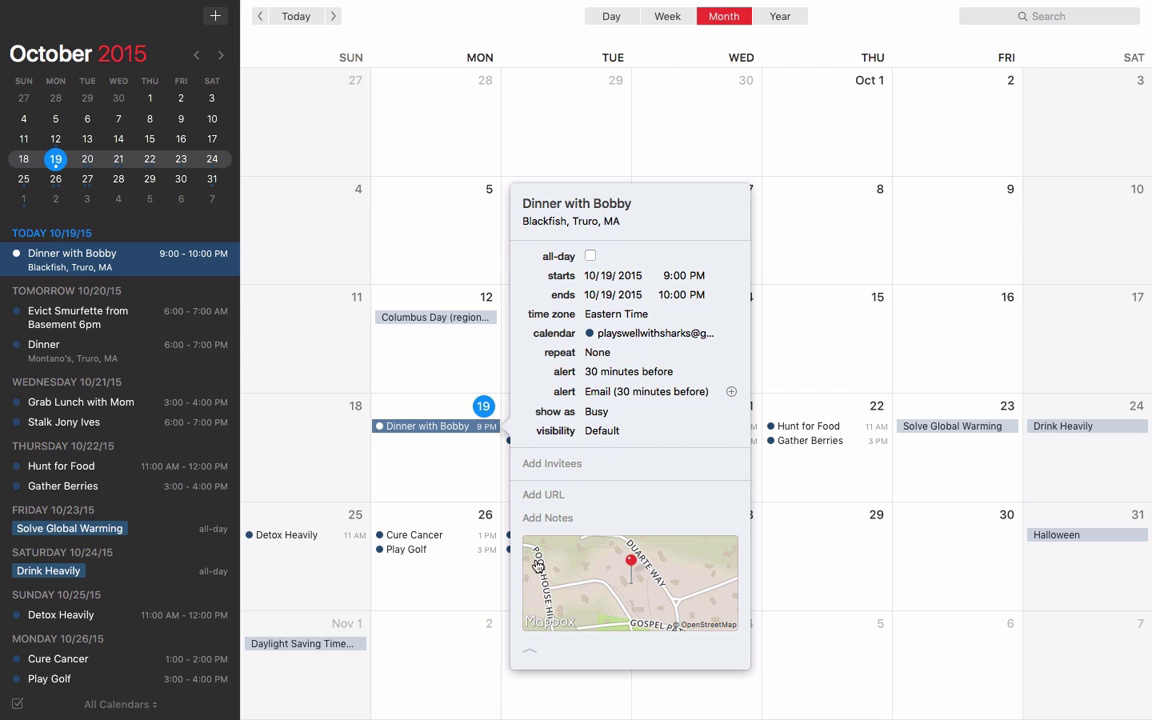
click(530, 512)
click(431, 363)
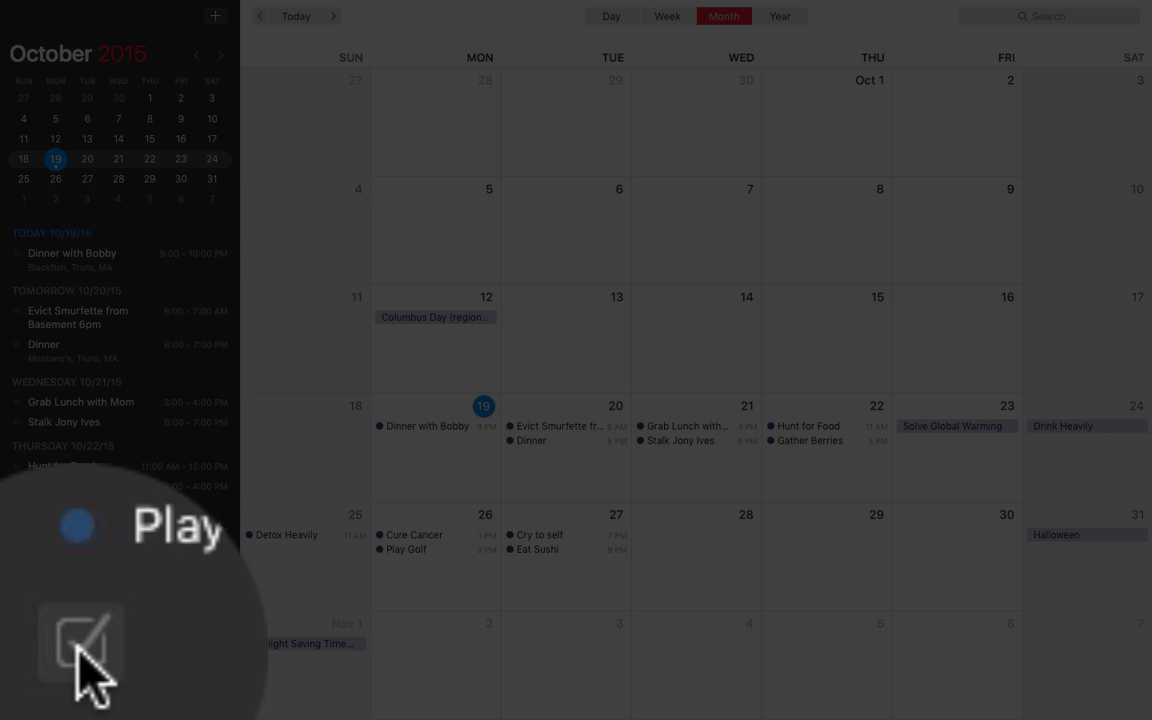
Switch to the reminders list, and open Fantastical's mini calendar window from the desktop.
click(17, 705)
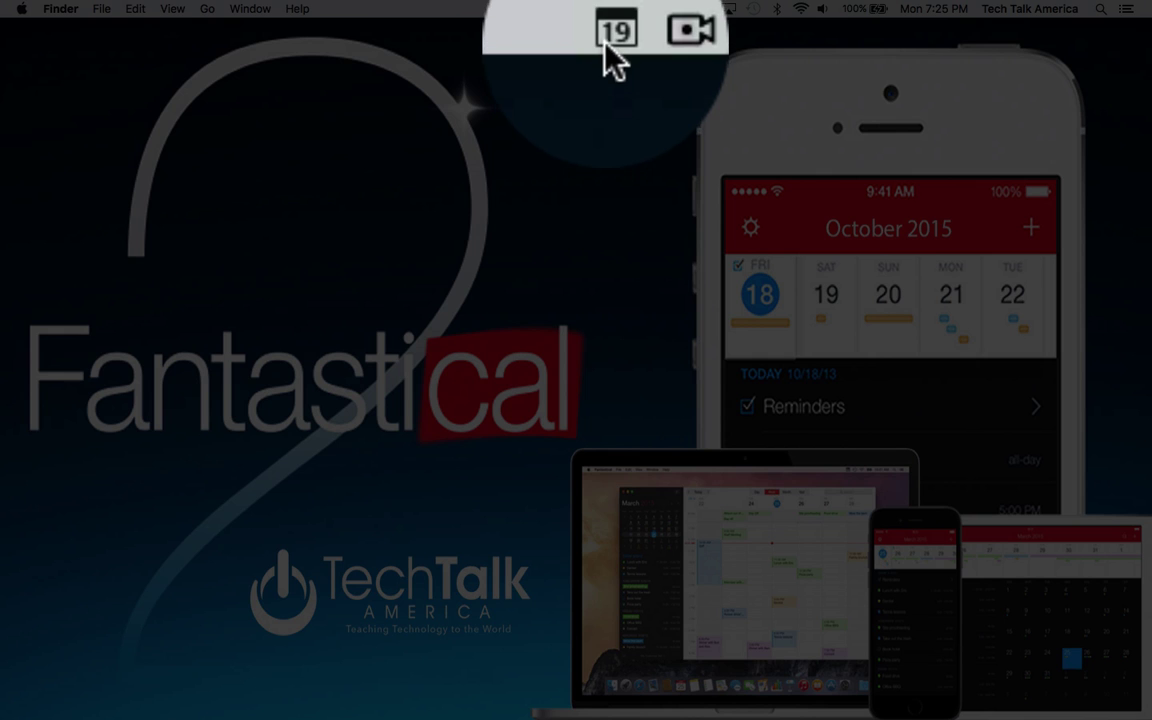
click(607, 14)
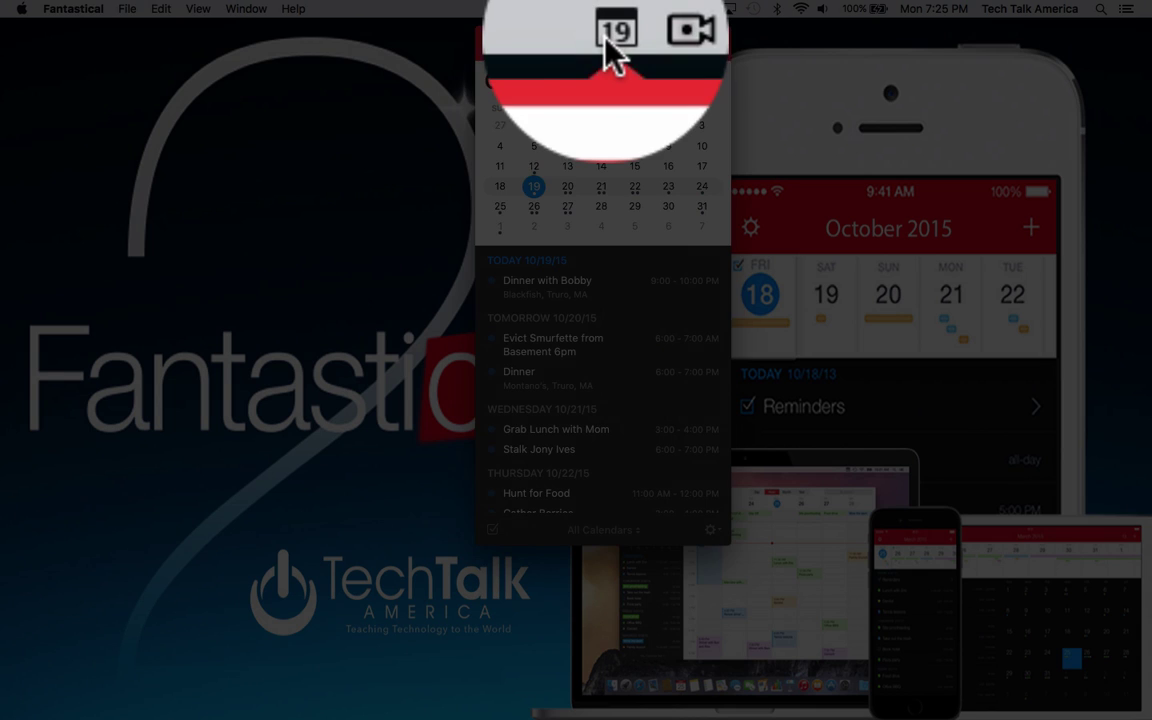
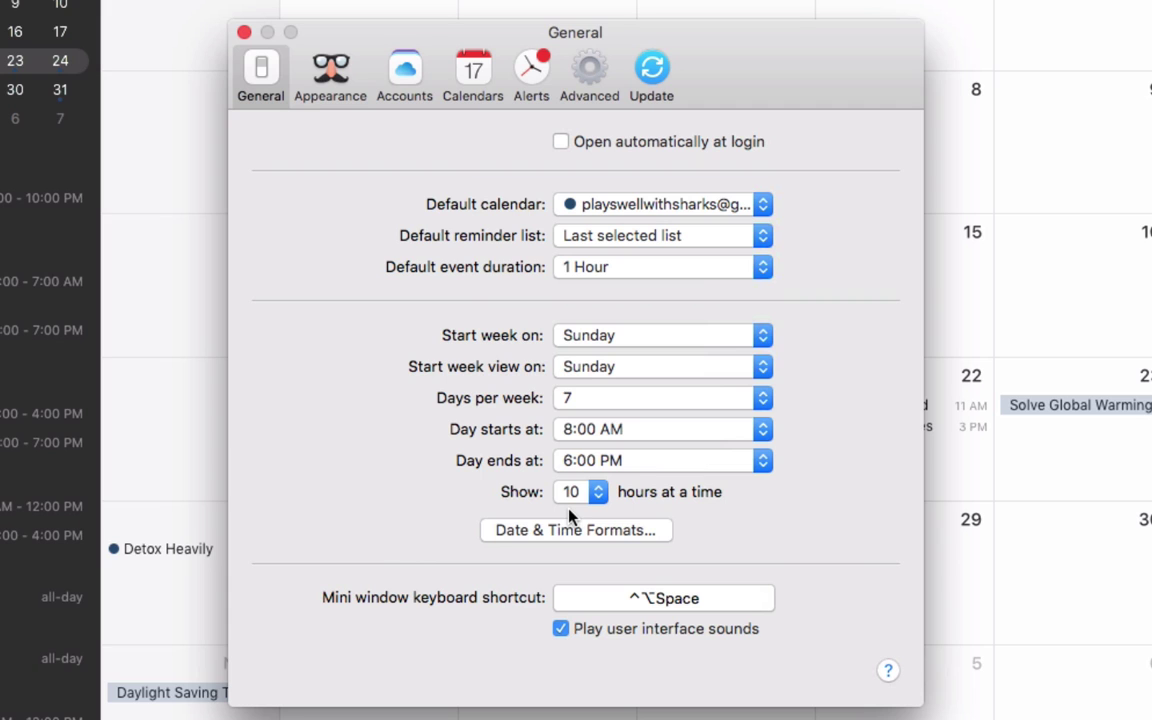
Try out the Light theme in the appearance preferences.
click(331, 67)
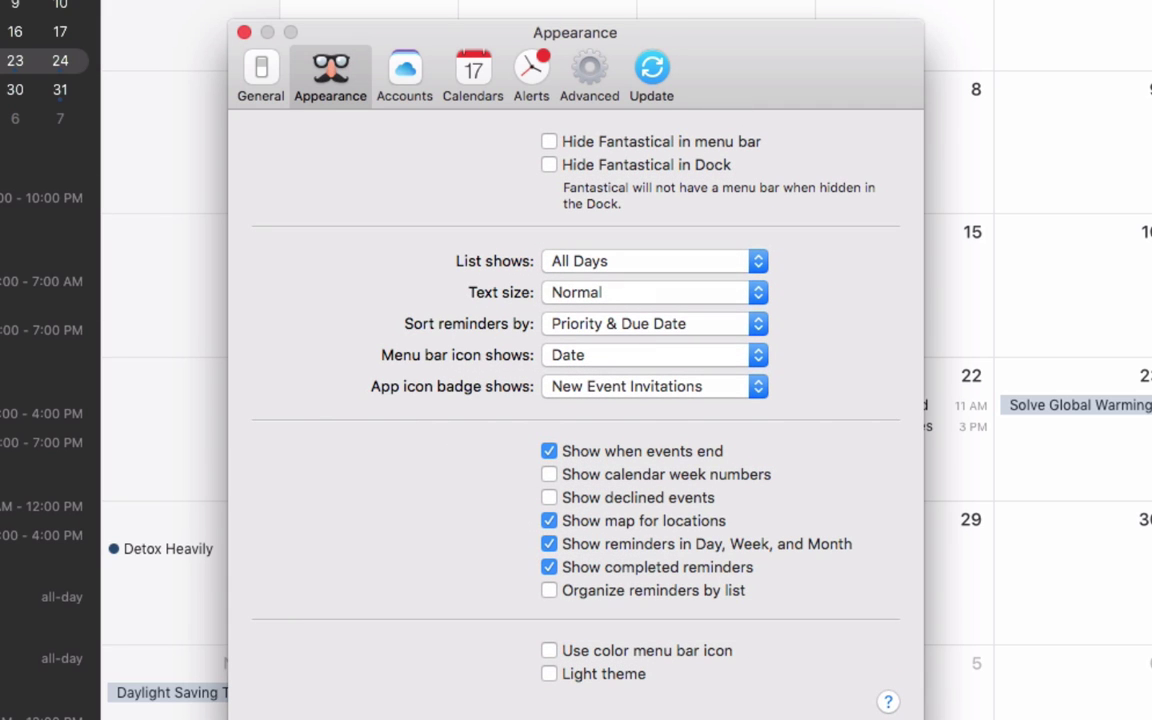
click(549, 674)
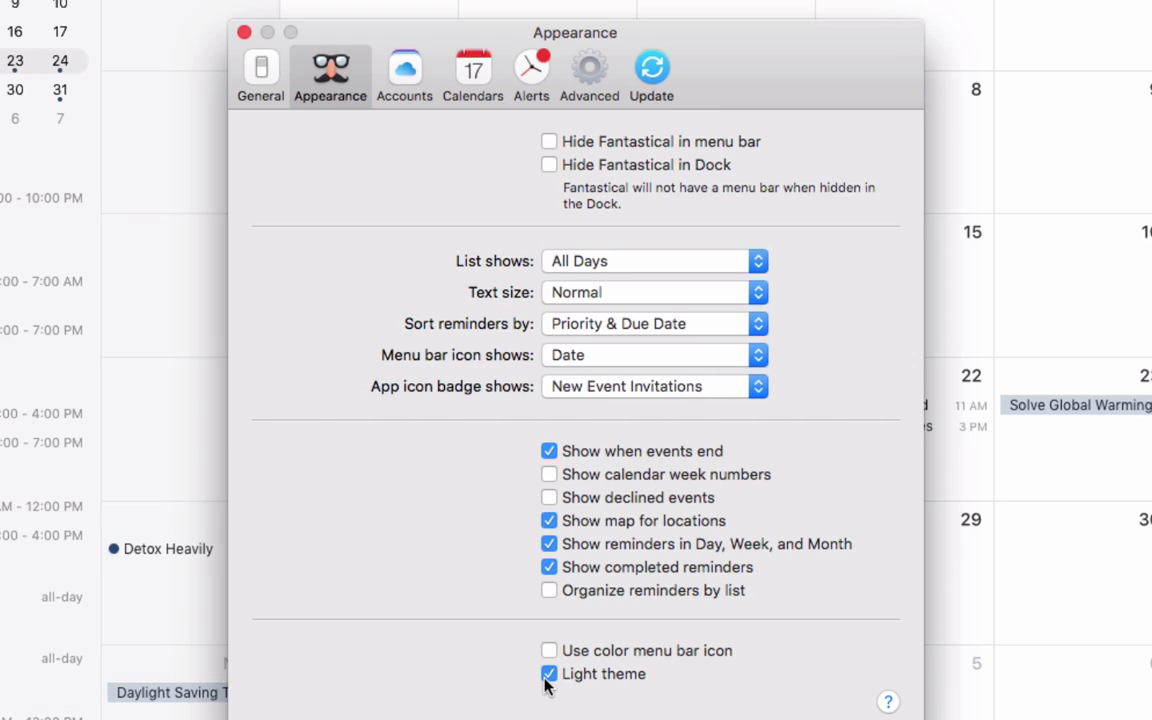
click(547, 678)
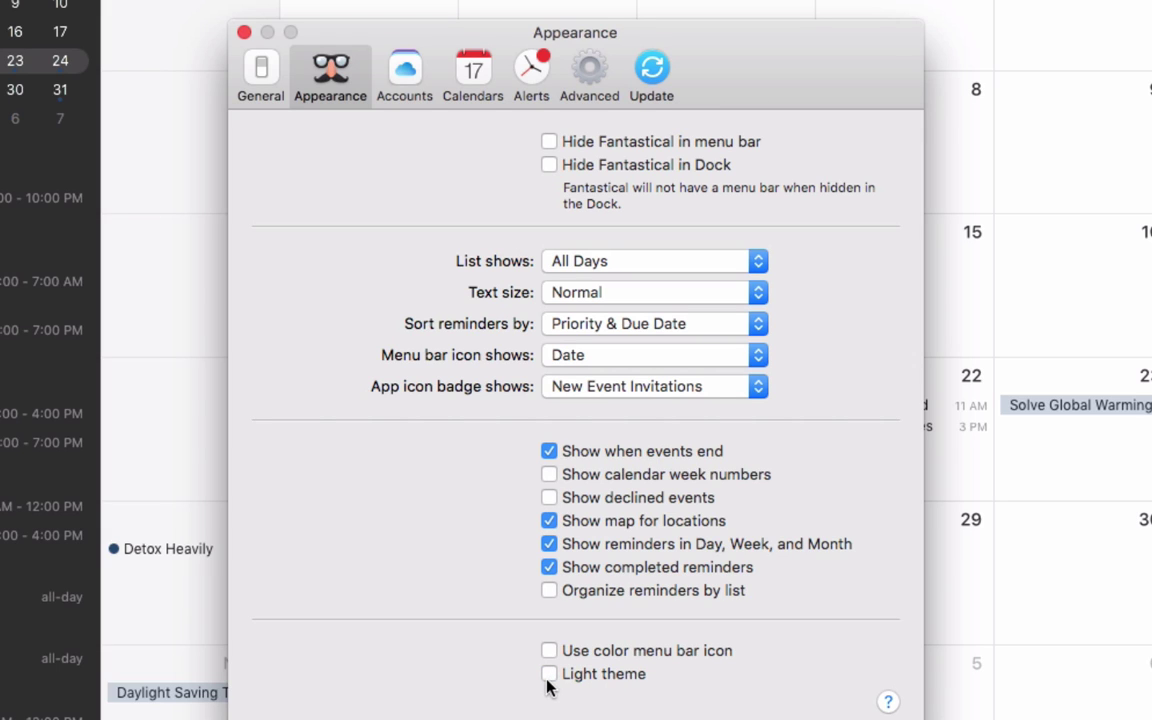
Review the account, calendar, alert, advanced and update preferences, including the map app choices, and close the preferences.
click(402, 92)
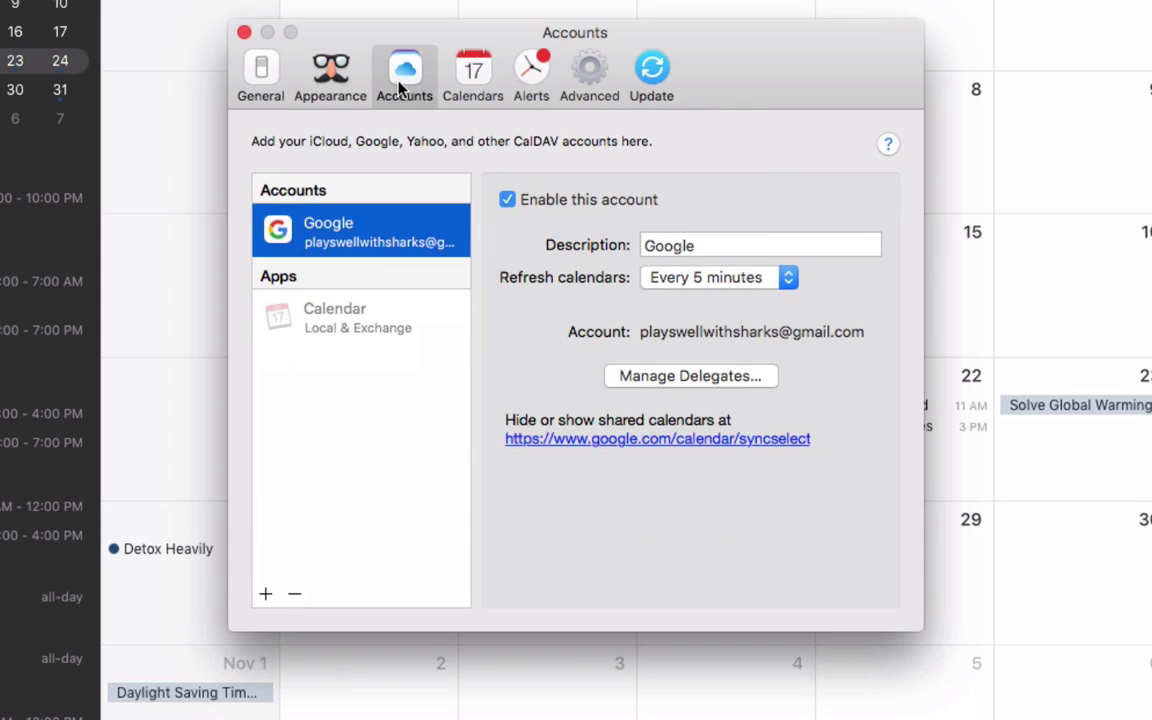
click(475, 71)
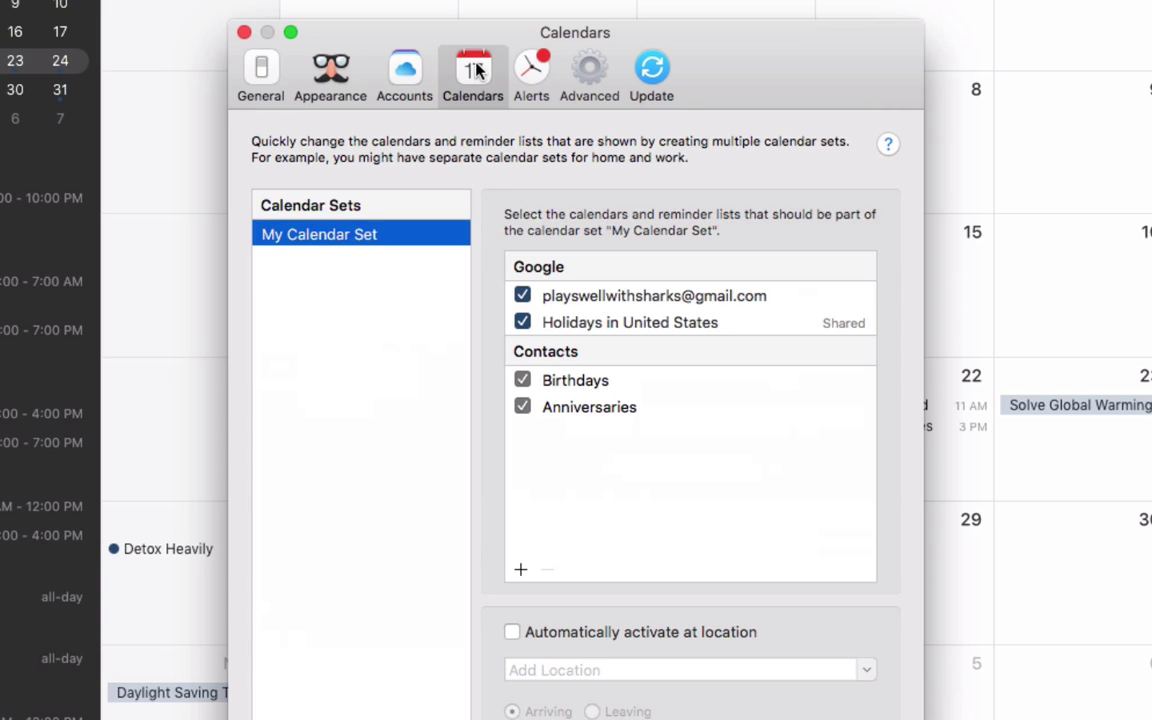
click(527, 70)
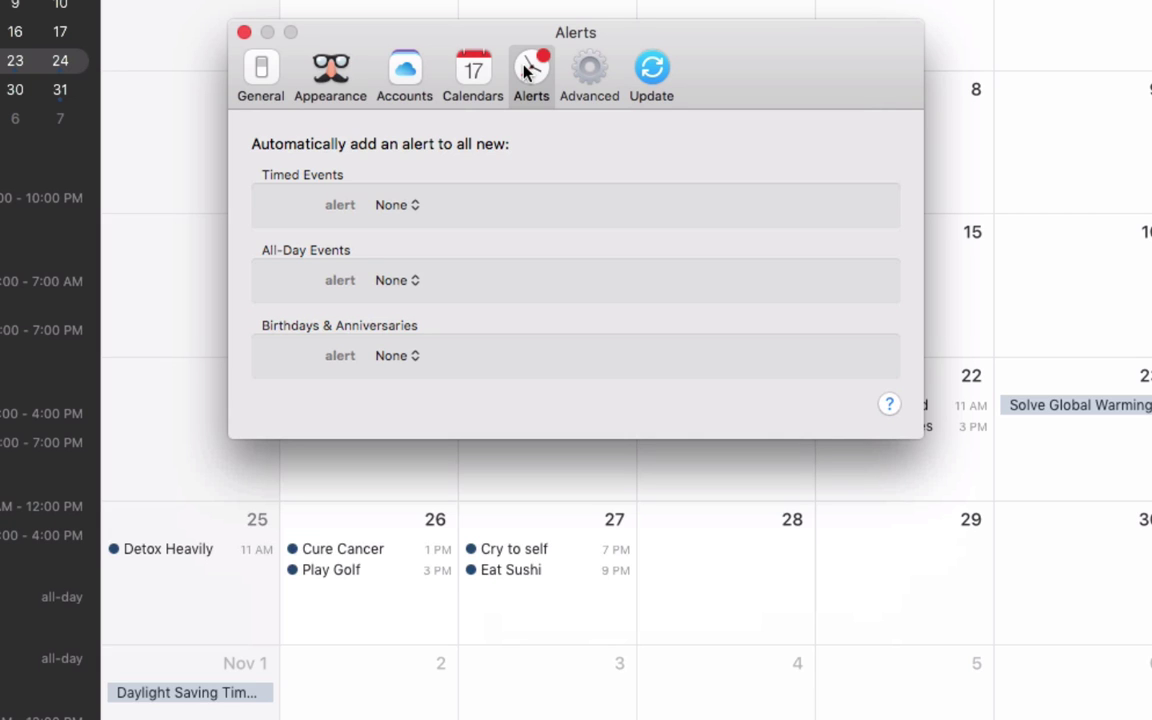
click(589, 70)
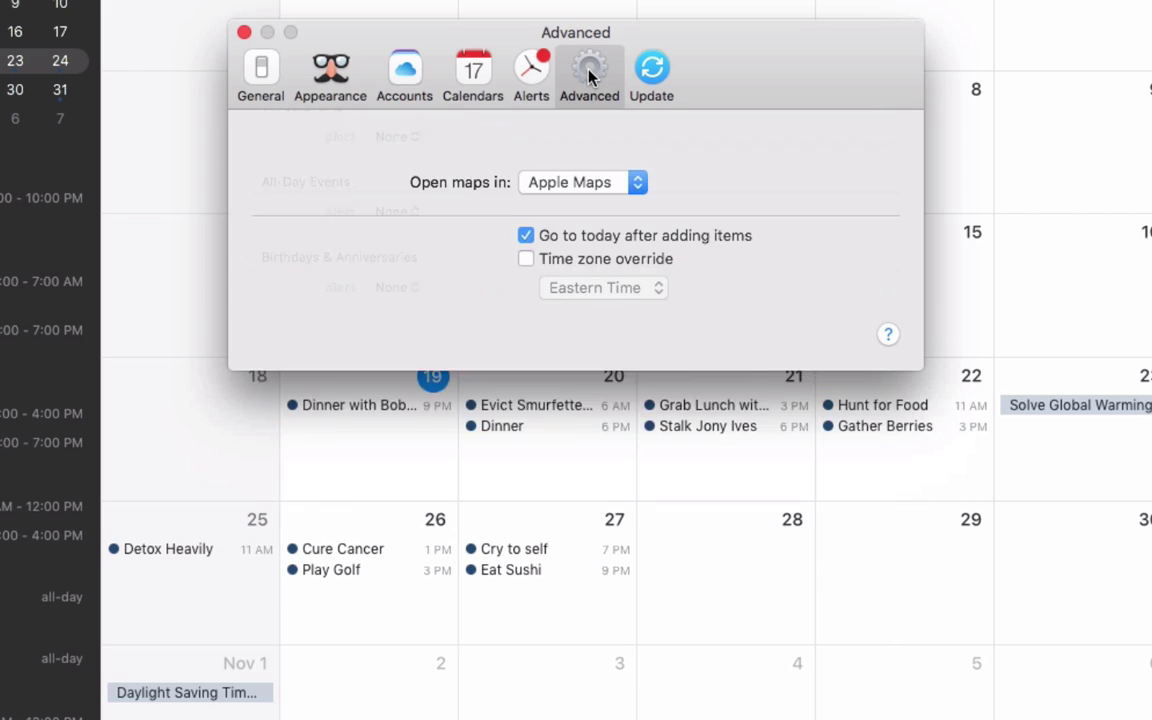
click(563, 150)
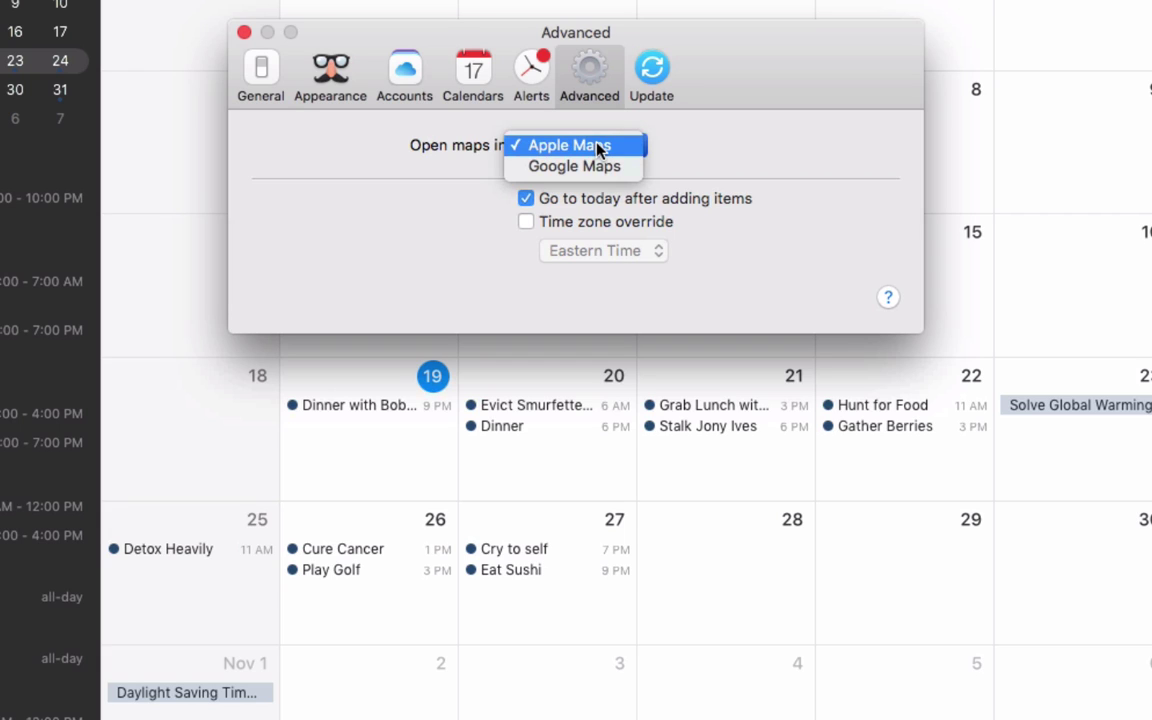
click(601, 149)
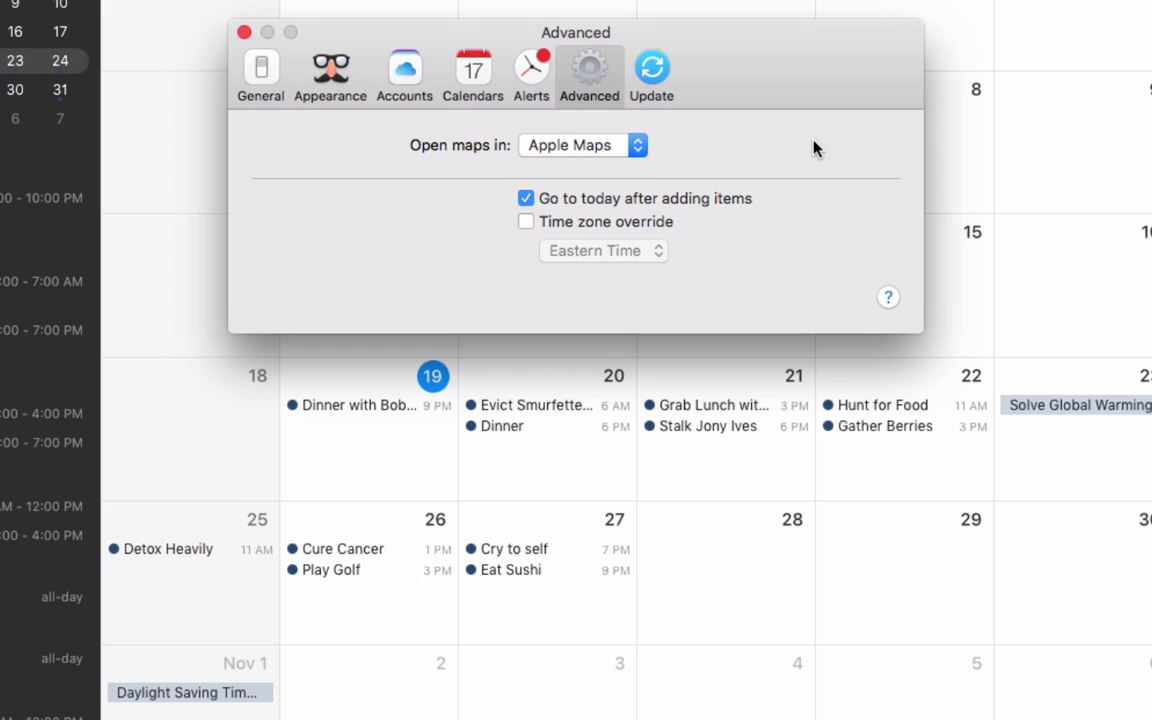
click(646, 57)
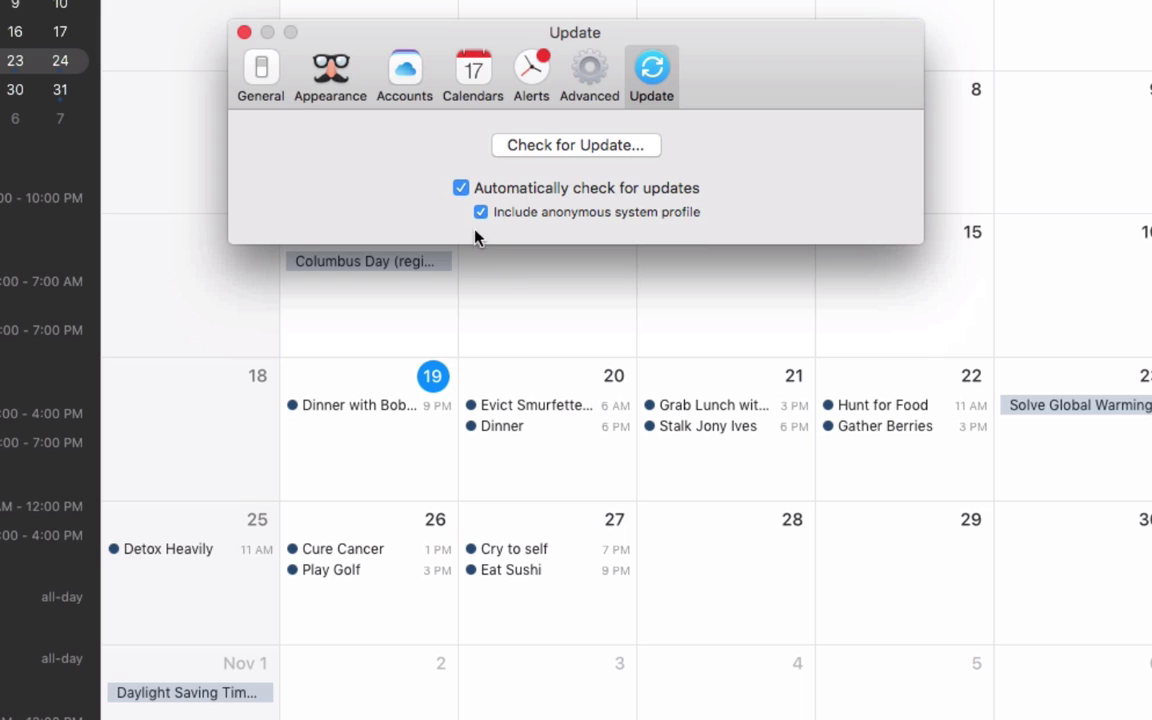
click(244, 32)
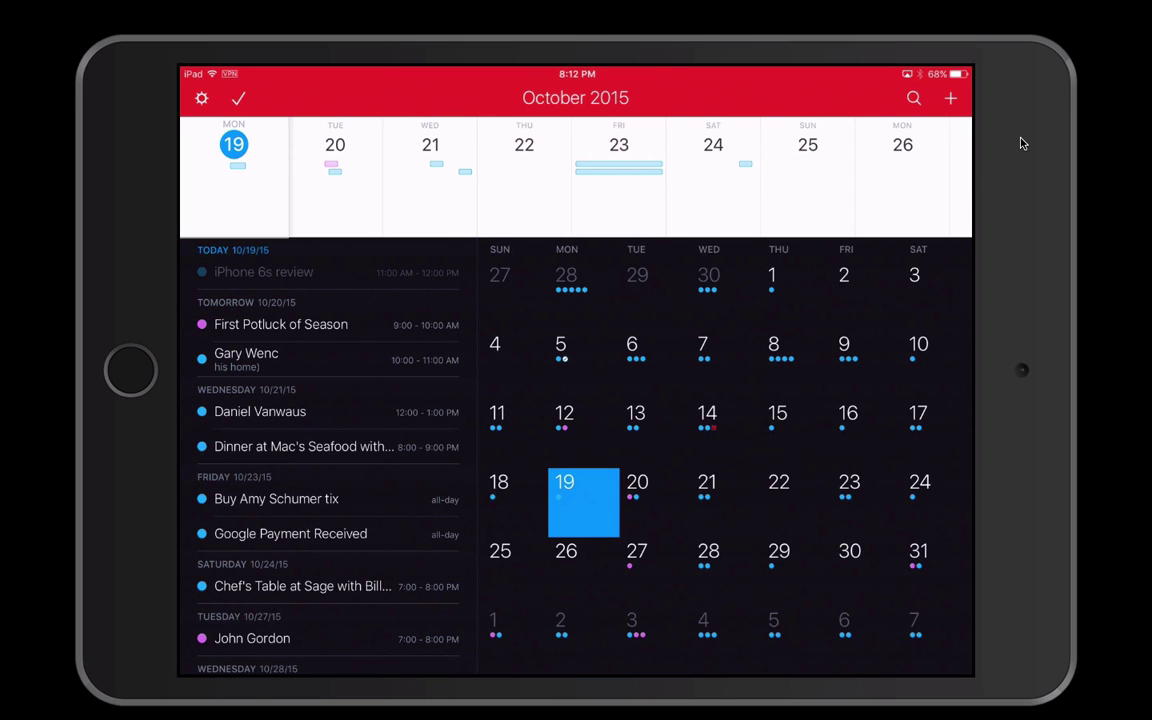
Turn the iPad view to portrait and start a new event in its Fantastical calendar.
key(super+Left)
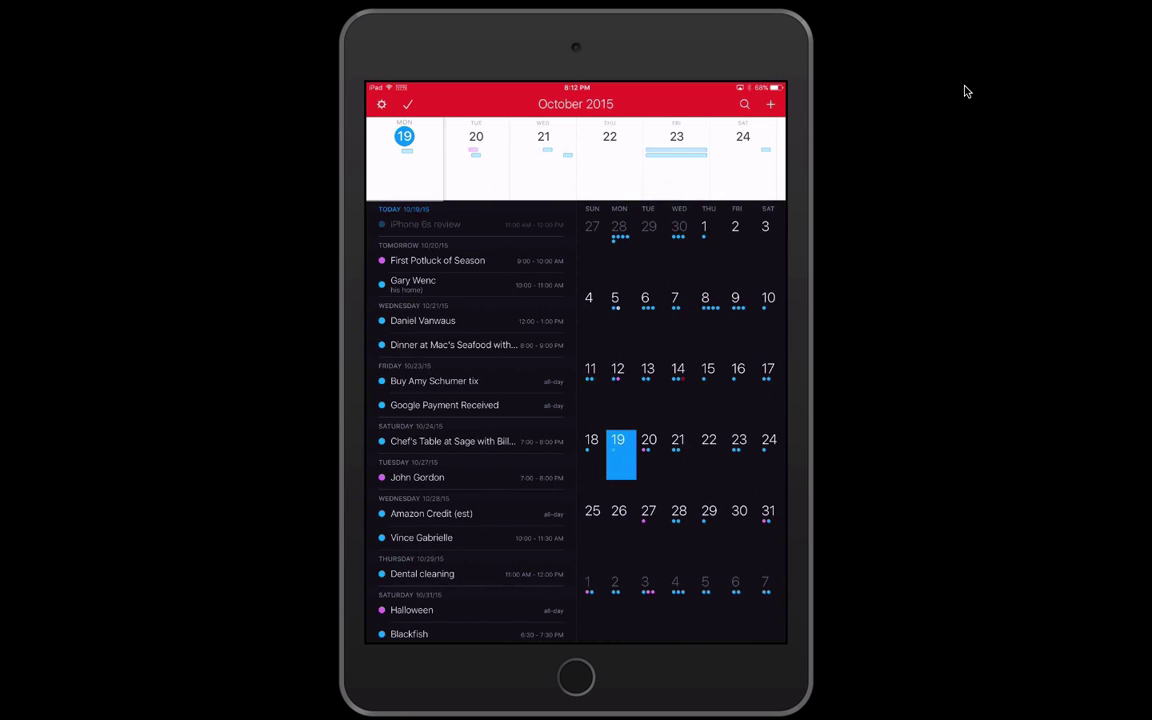
click(772, 106)
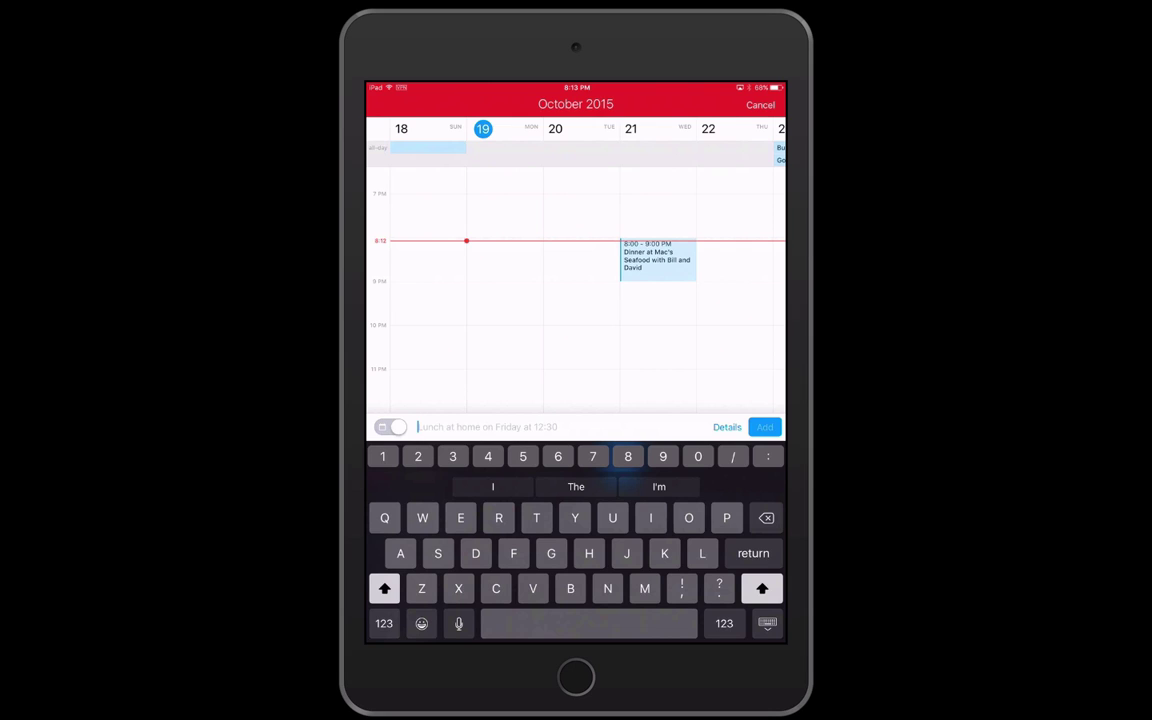